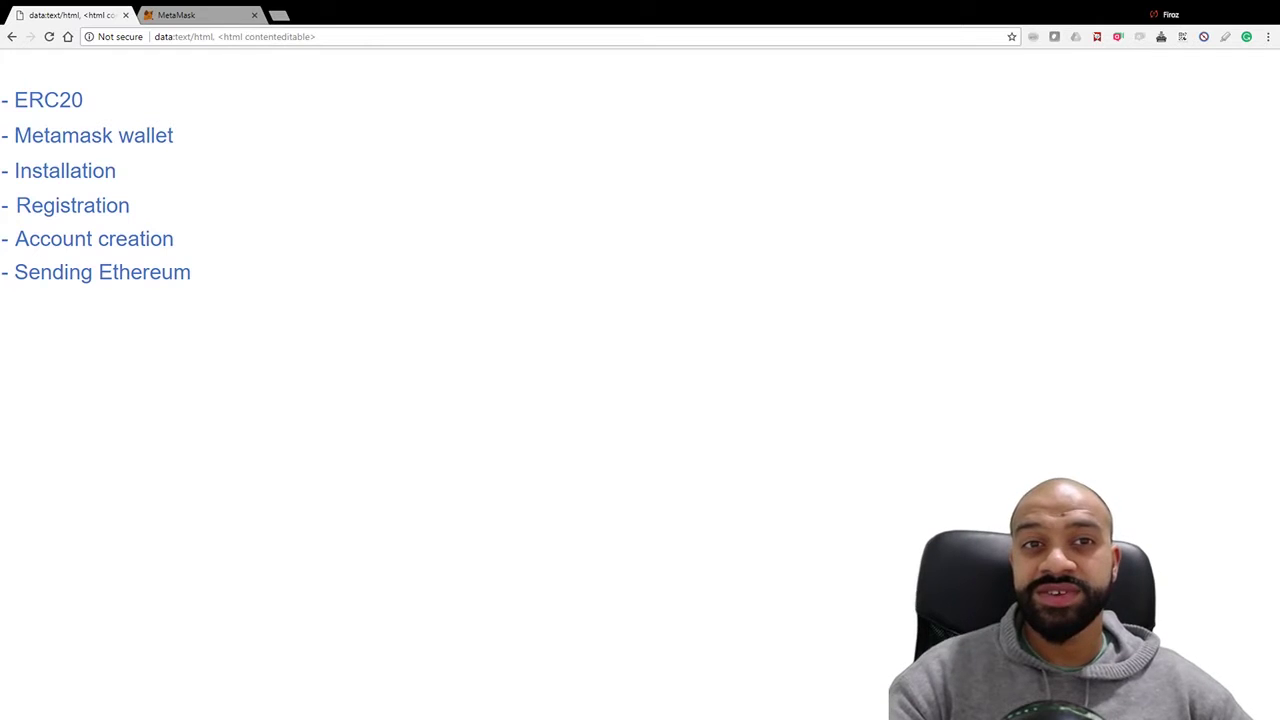
From the metamask.io tab, go to MetaMask's Chrome Web Store page via GET CHROME EXTENSION
left_click(68, 272)
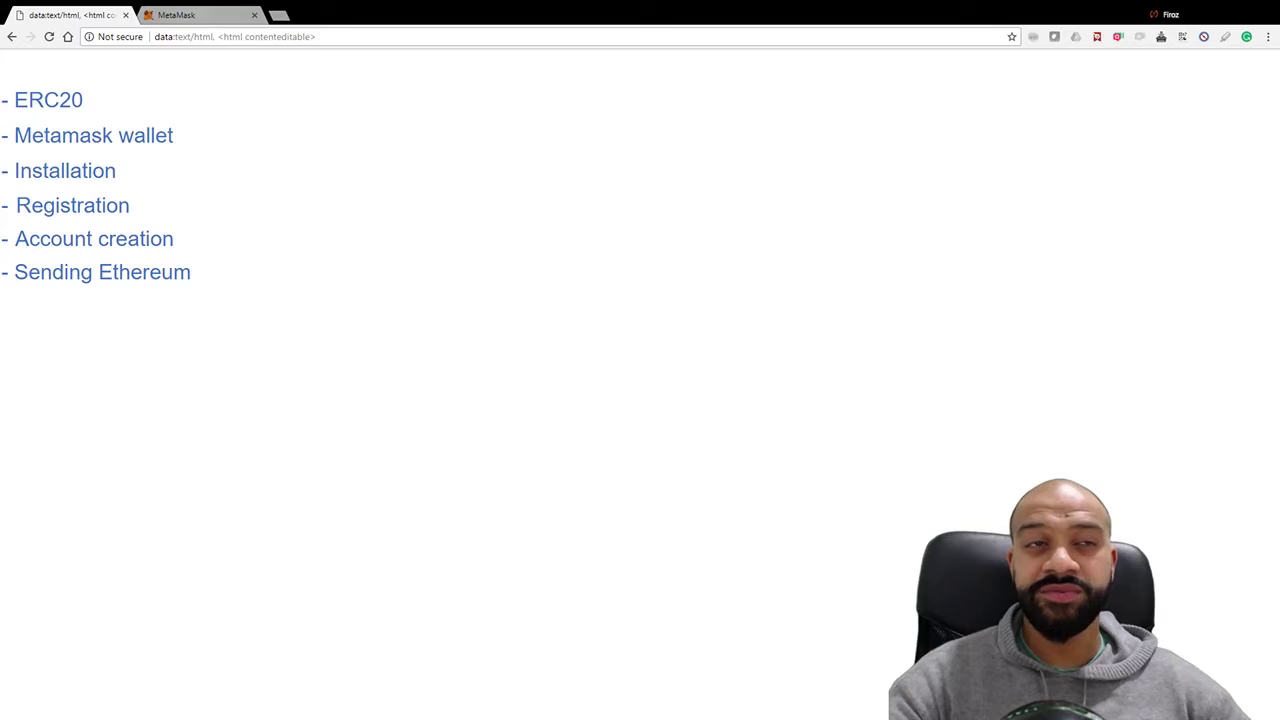
key("ctrl+Tab")
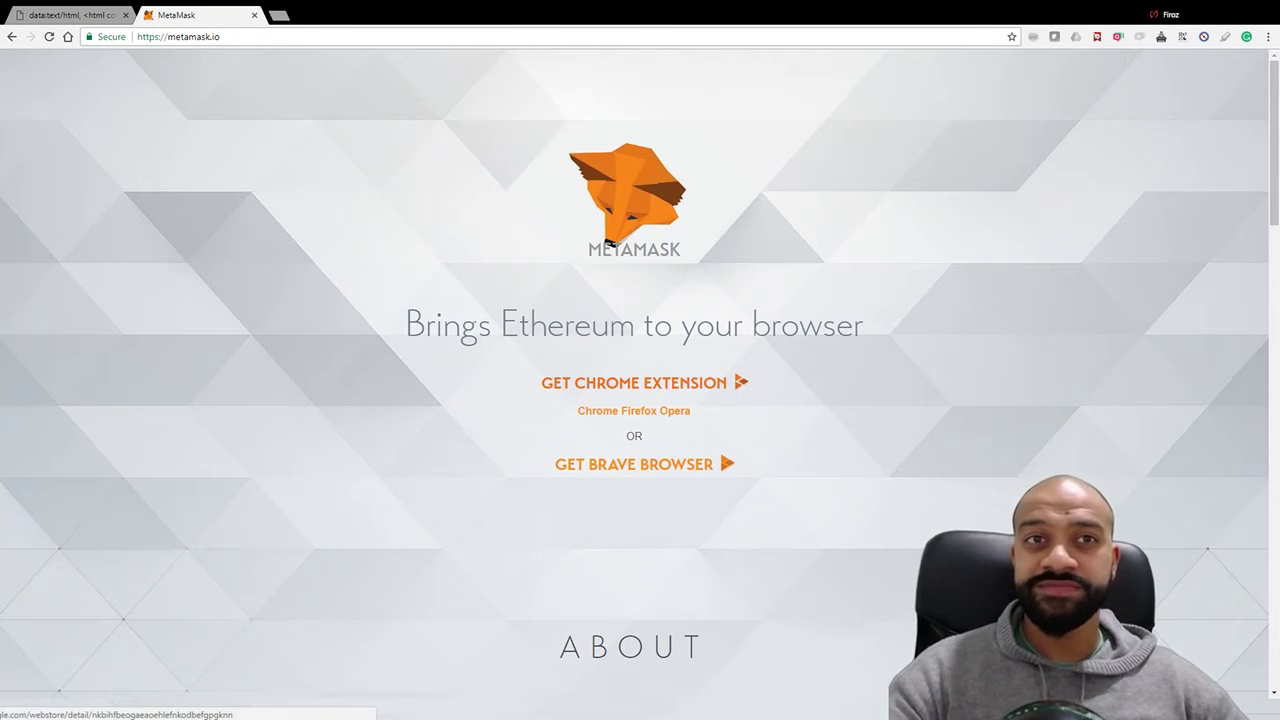
left_click(634, 382)
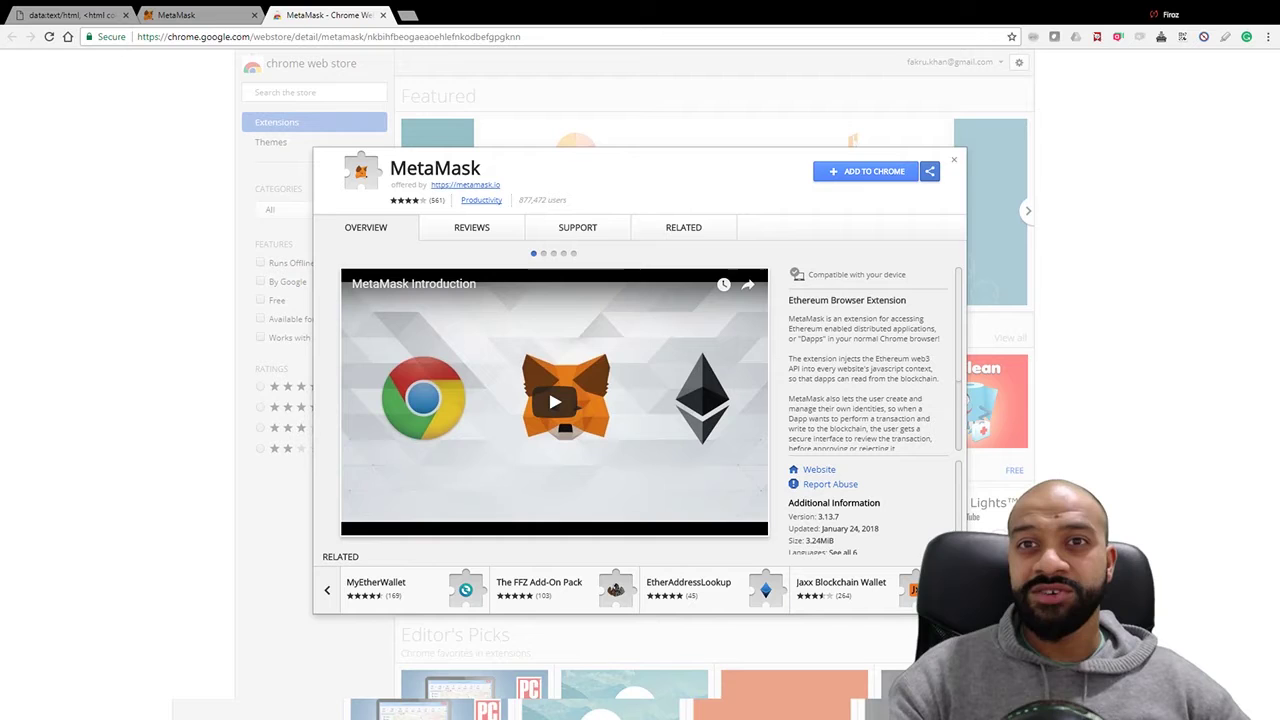
Add the MetaMask extension to Chrome from its Web Store listing
left_click(866, 171)
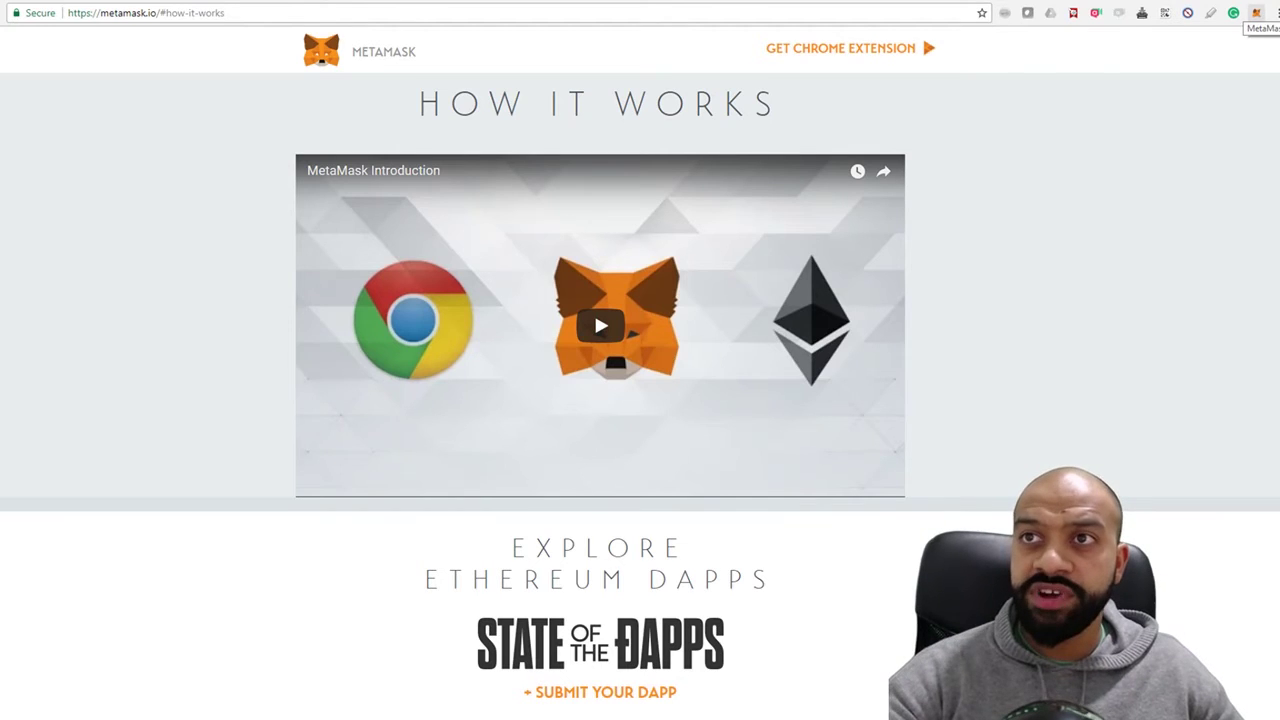
In the MetaMask popup, accept the Privacy Notice and, after scrolling through, the Terms of Use
left_click(1256, 13)
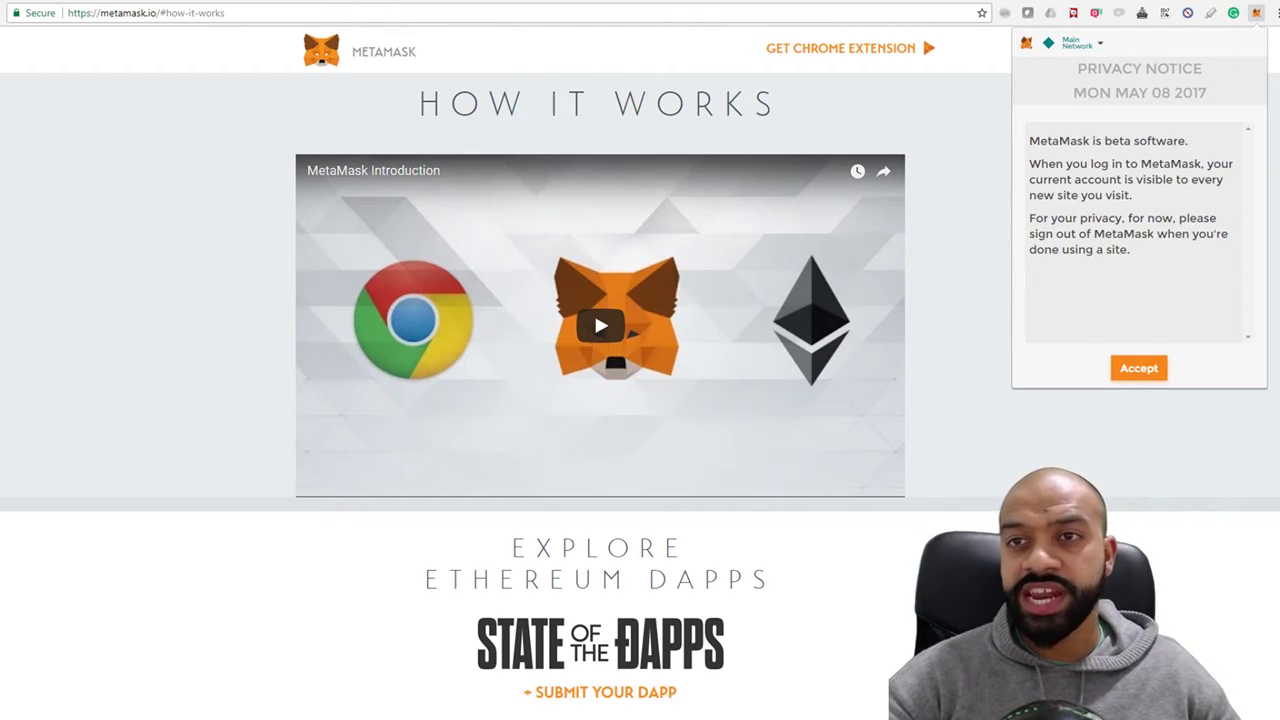
left_click(1138, 368)
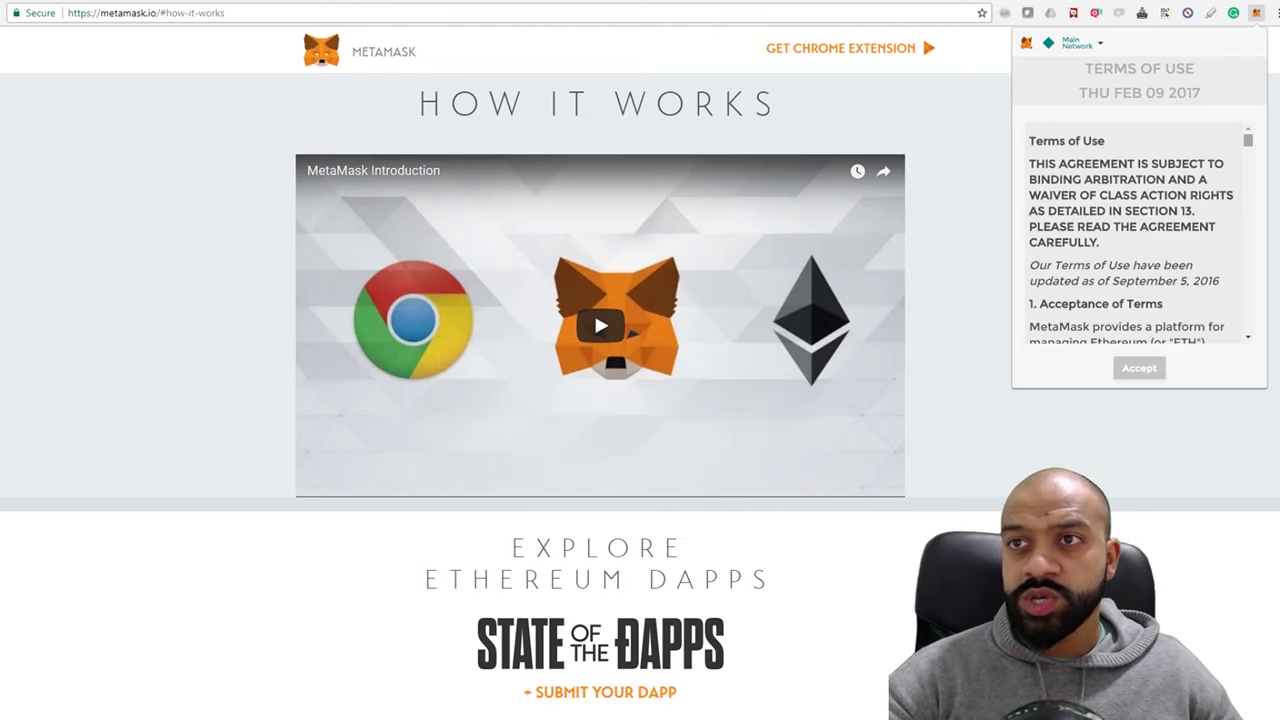
scroll(1140, 235, "down", 20)
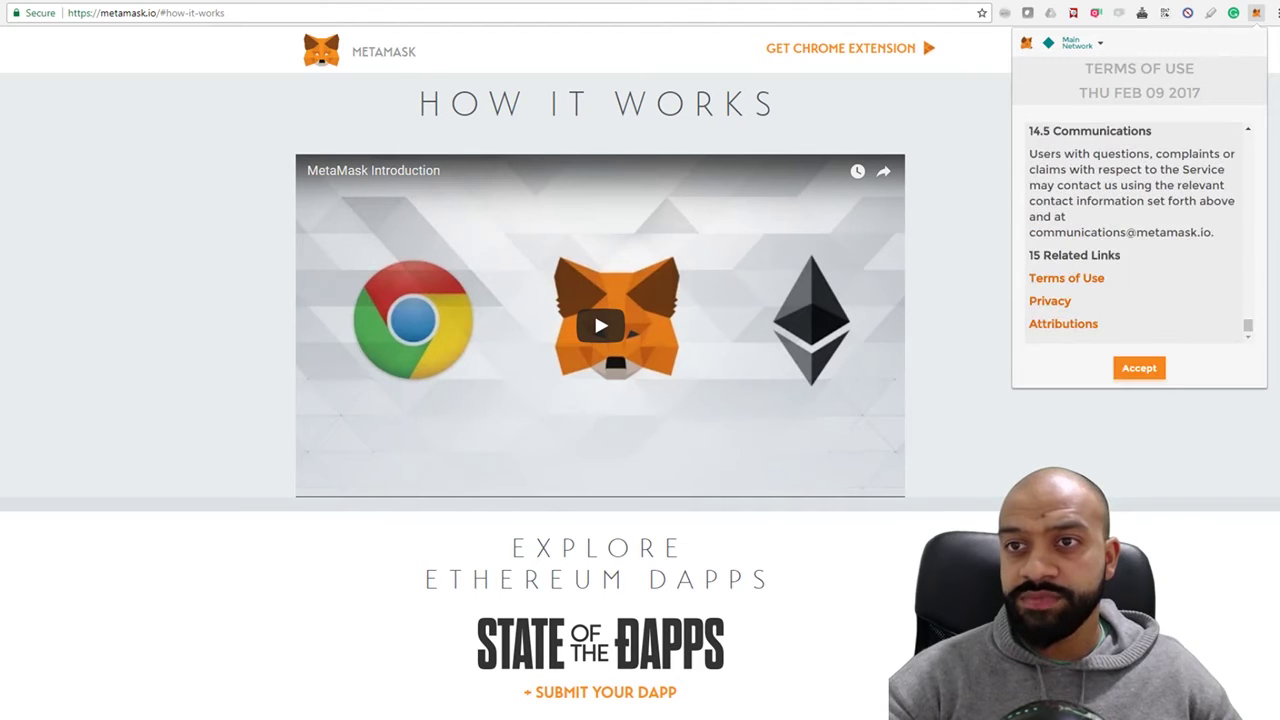
left_click(1139, 368)
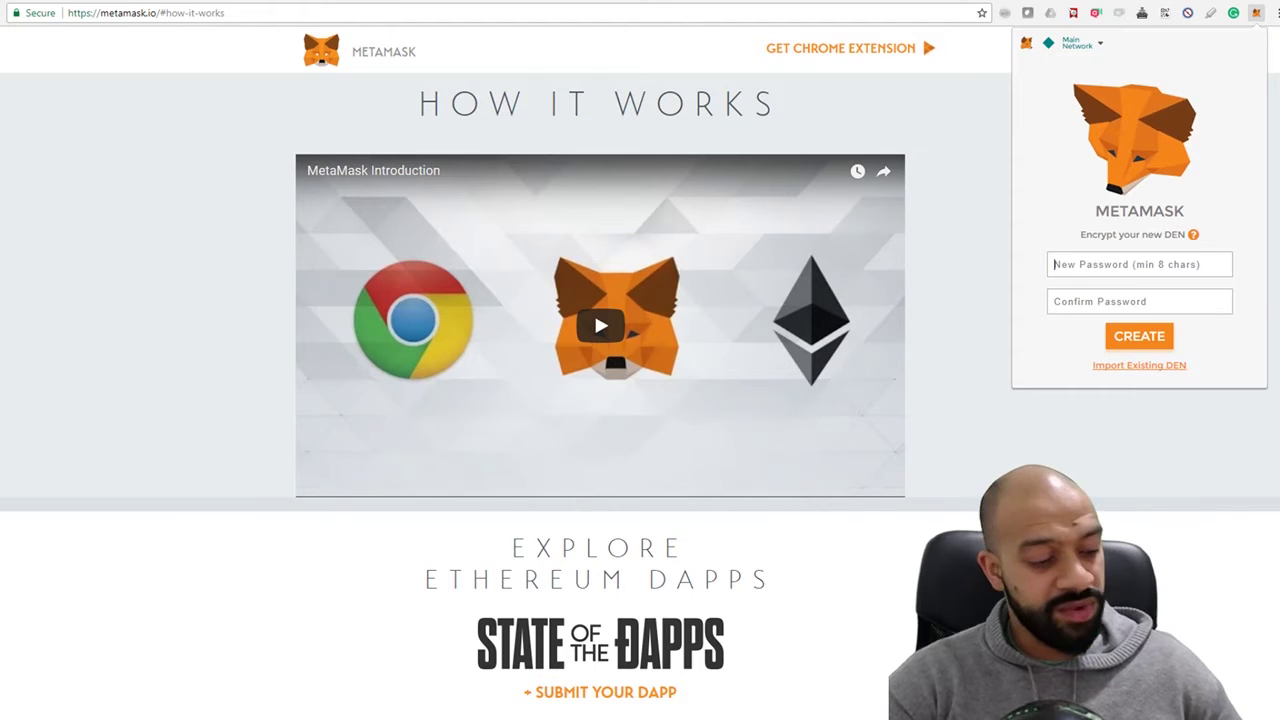
Enter and confirm the wallet password, then create the encrypted vault
key("ctrl+v")
key("Tab")
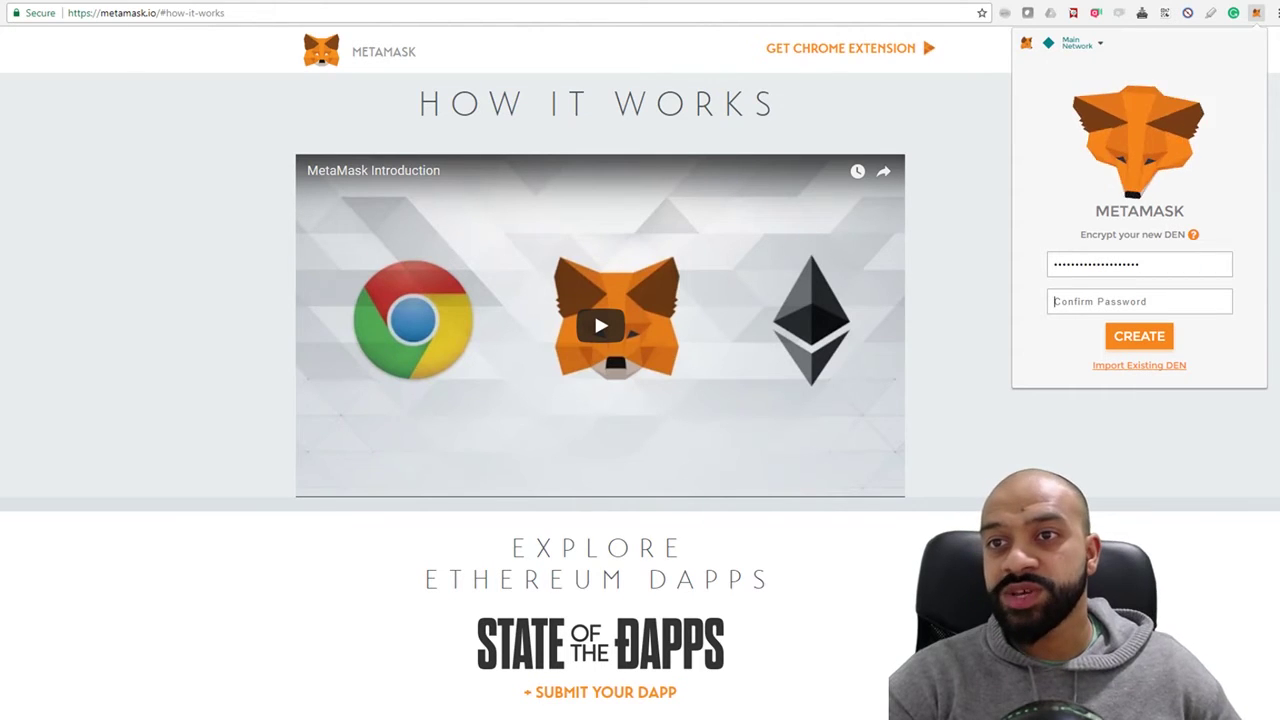
key("ctrl+v")
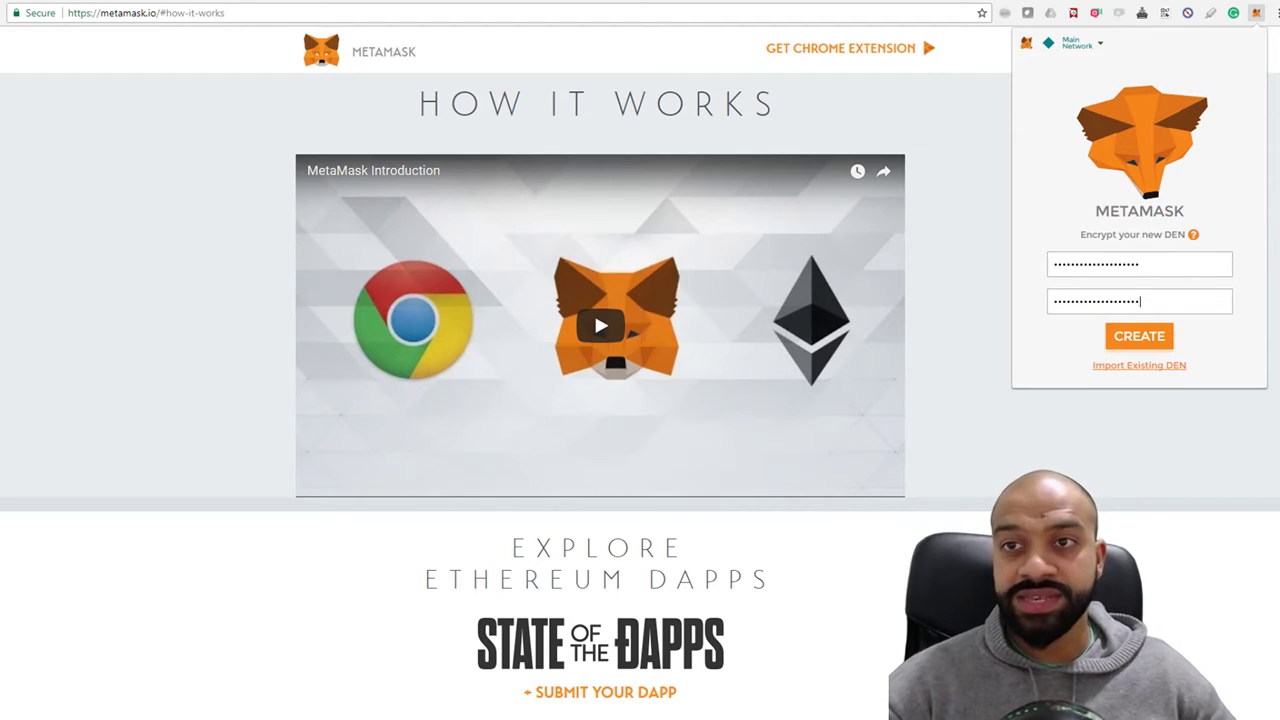
key("Return")
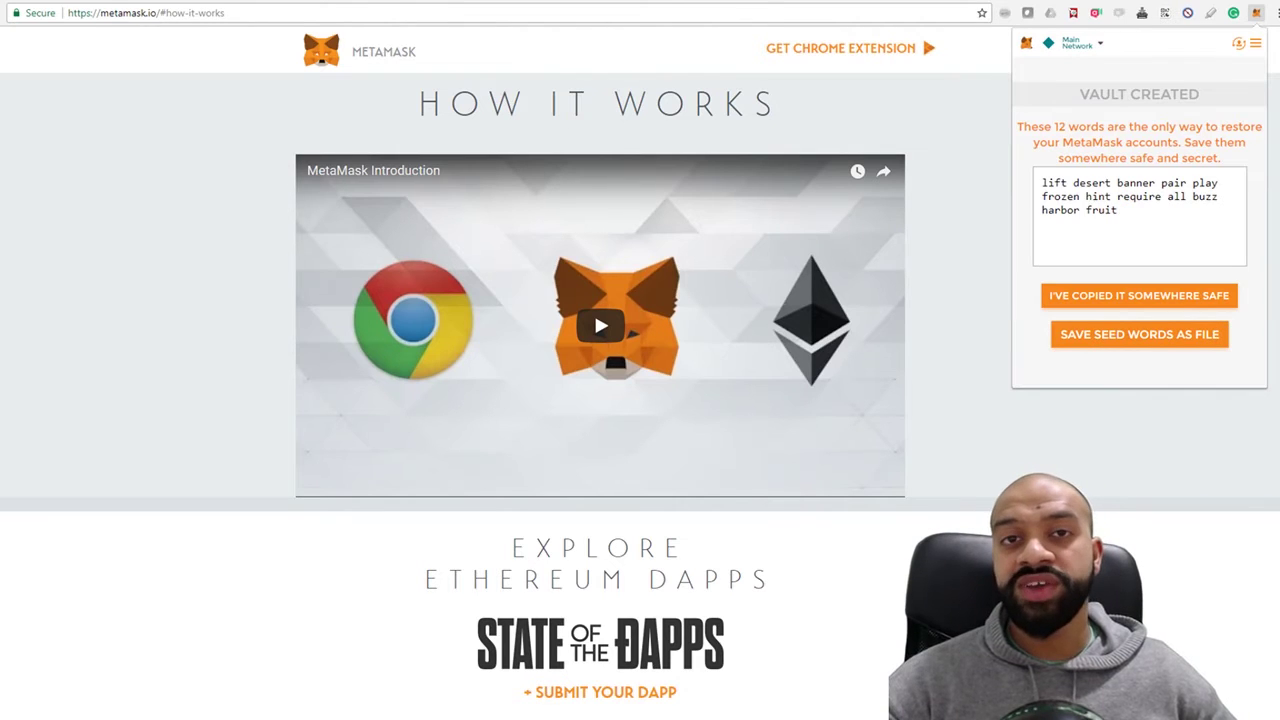
Copy the 12 seed words and confirm they are saved, opening Account 1 with 7.010 ETH
left_click_drag(1118, 210, 1042, 183)
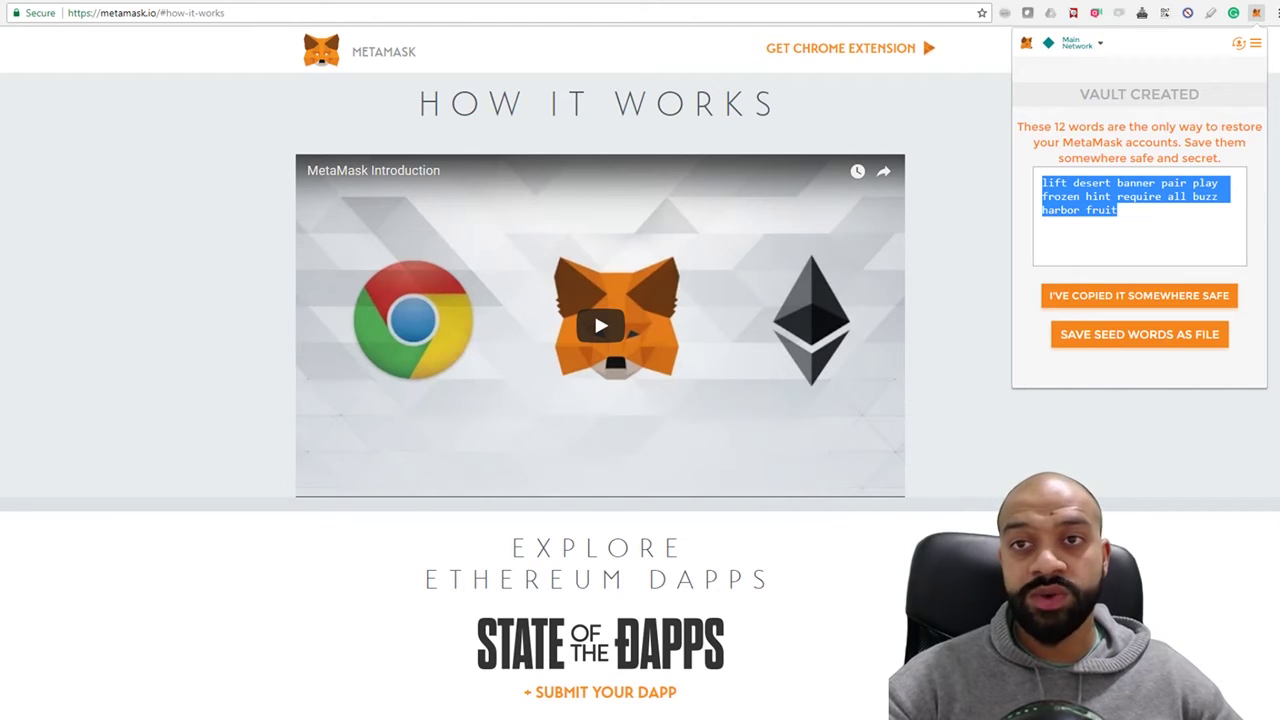
left_click(1139, 295)
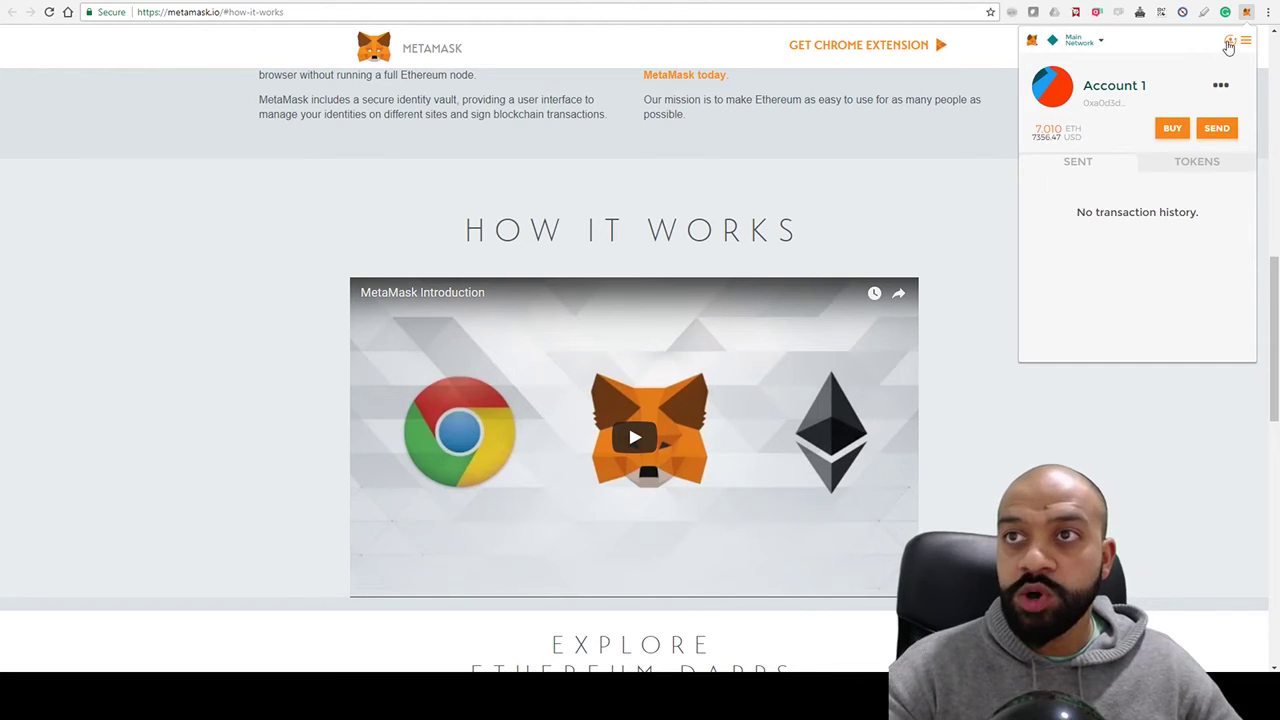
left_click(1245, 42)
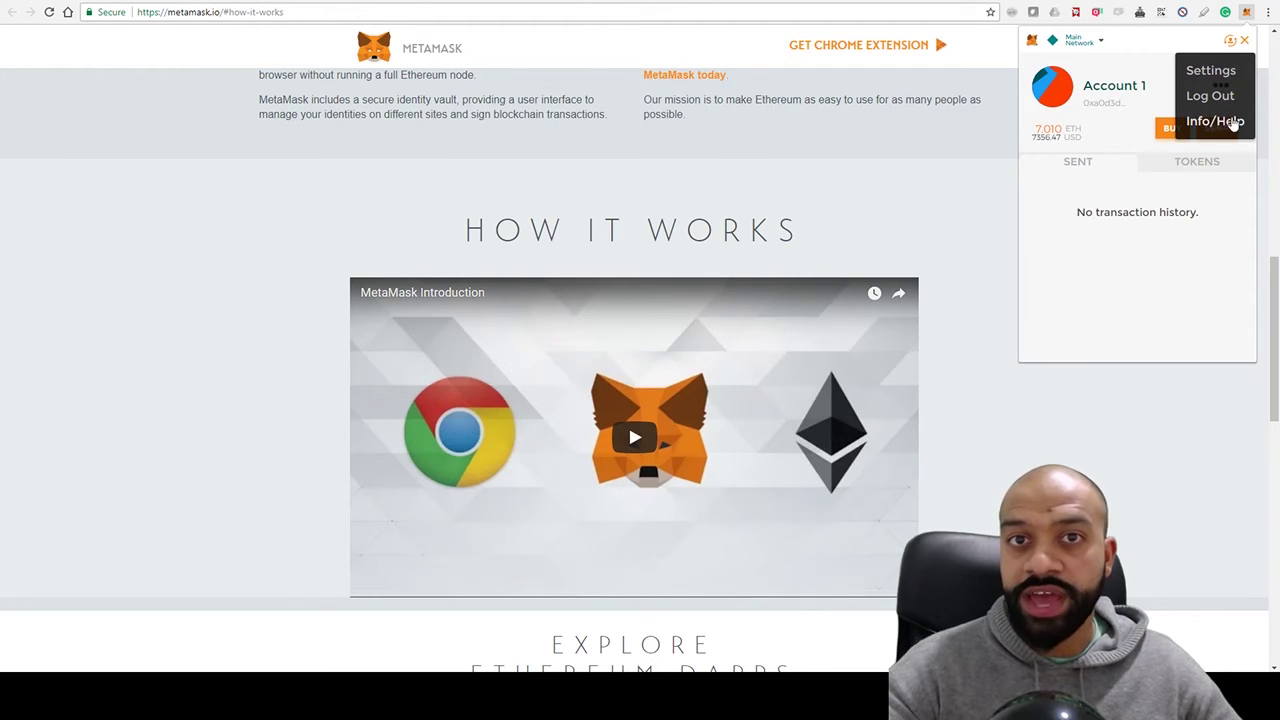
left_click(1231, 42)
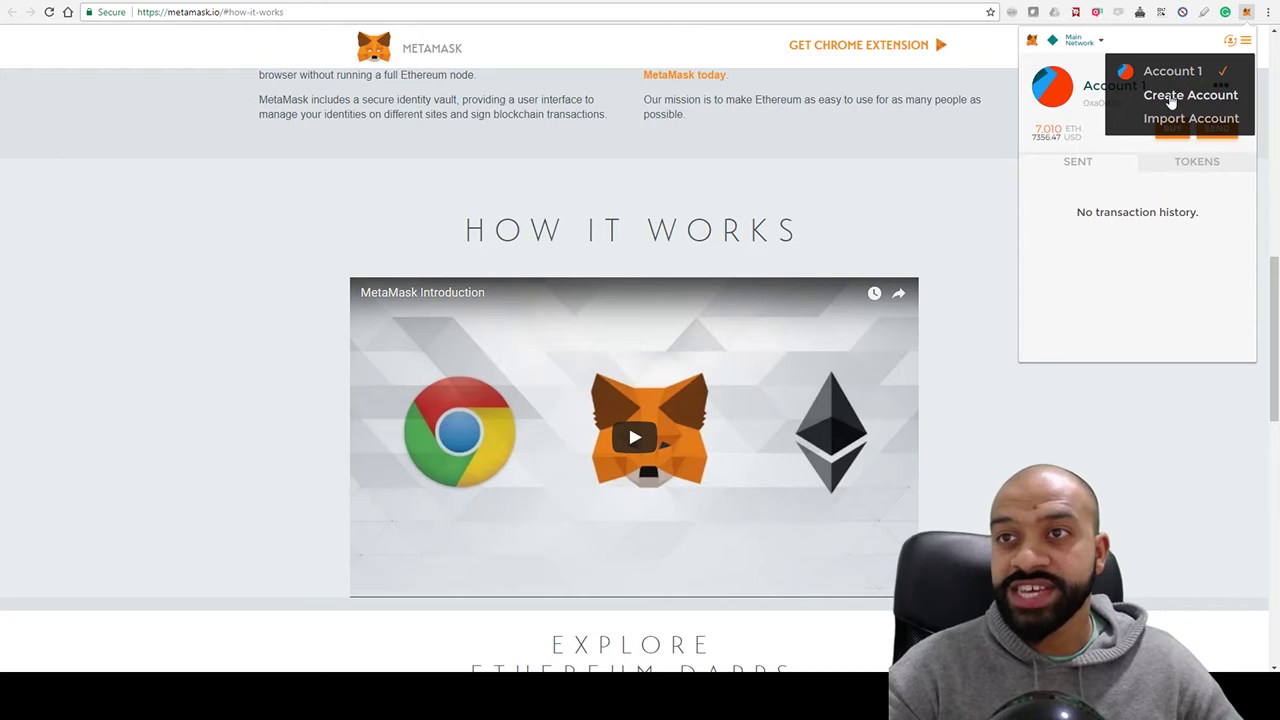
left_click(1172, 97)
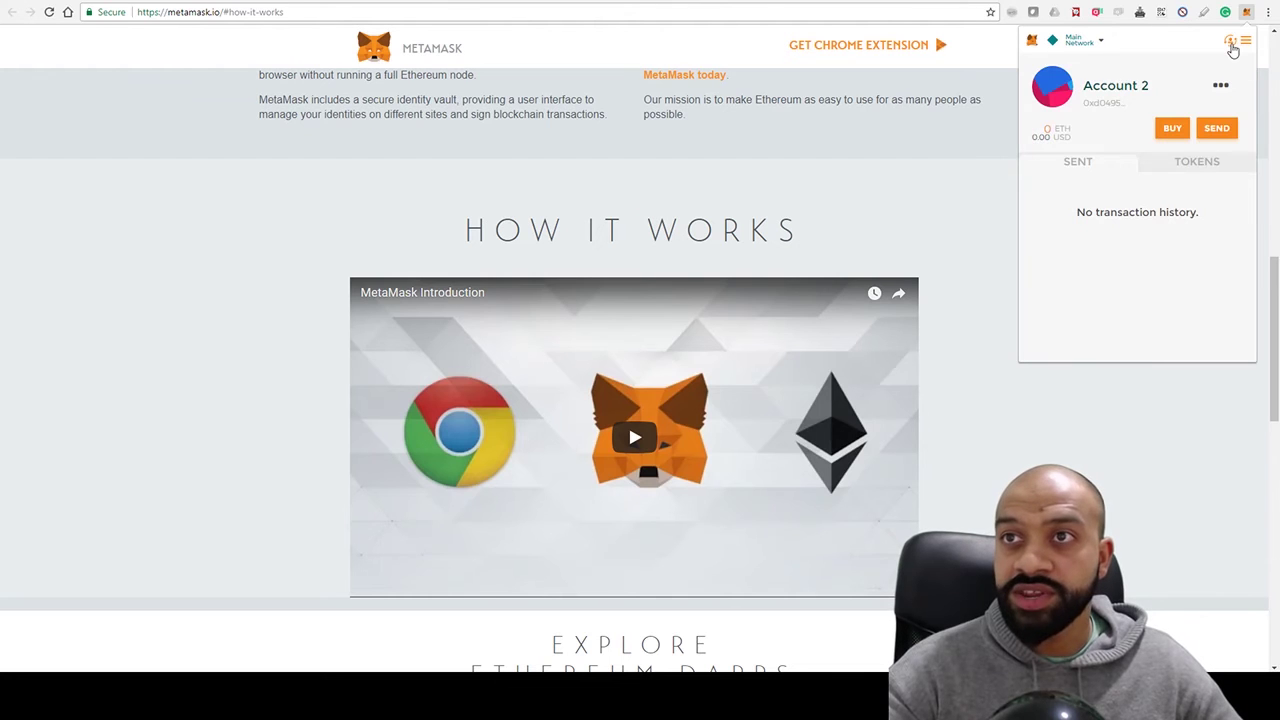
left_click(1231, 44)
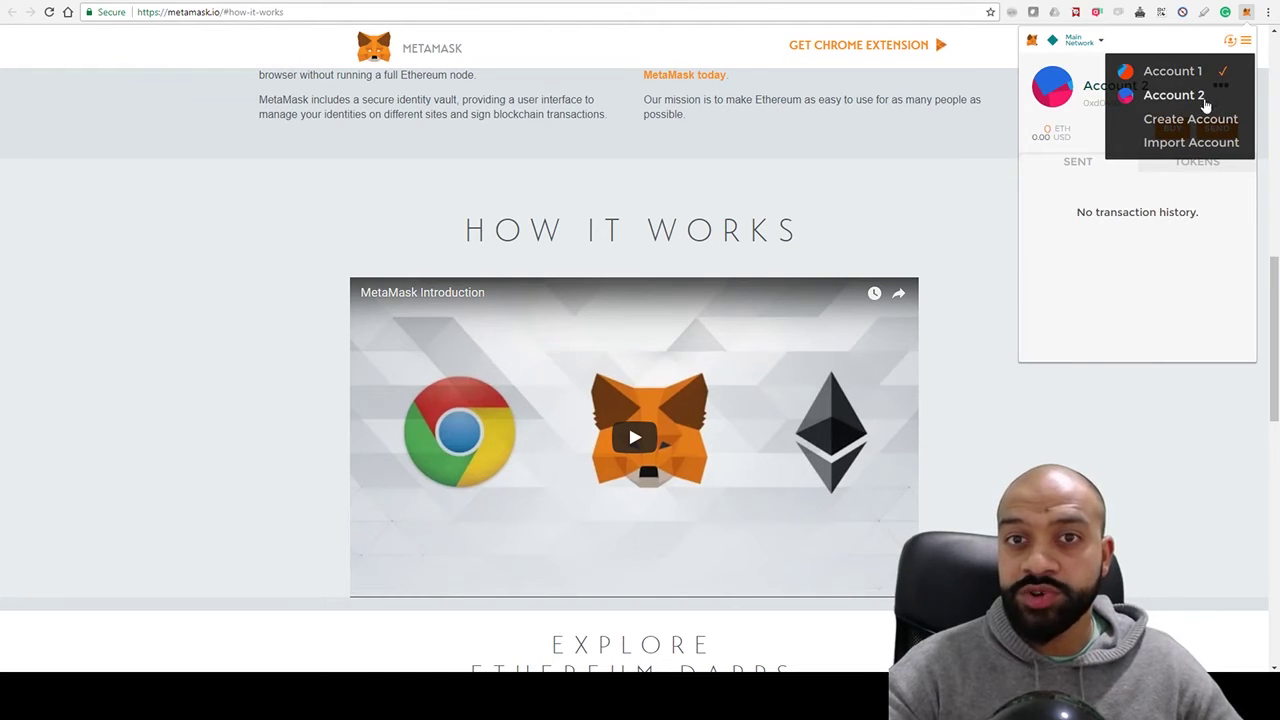
left_click(1116, 103)
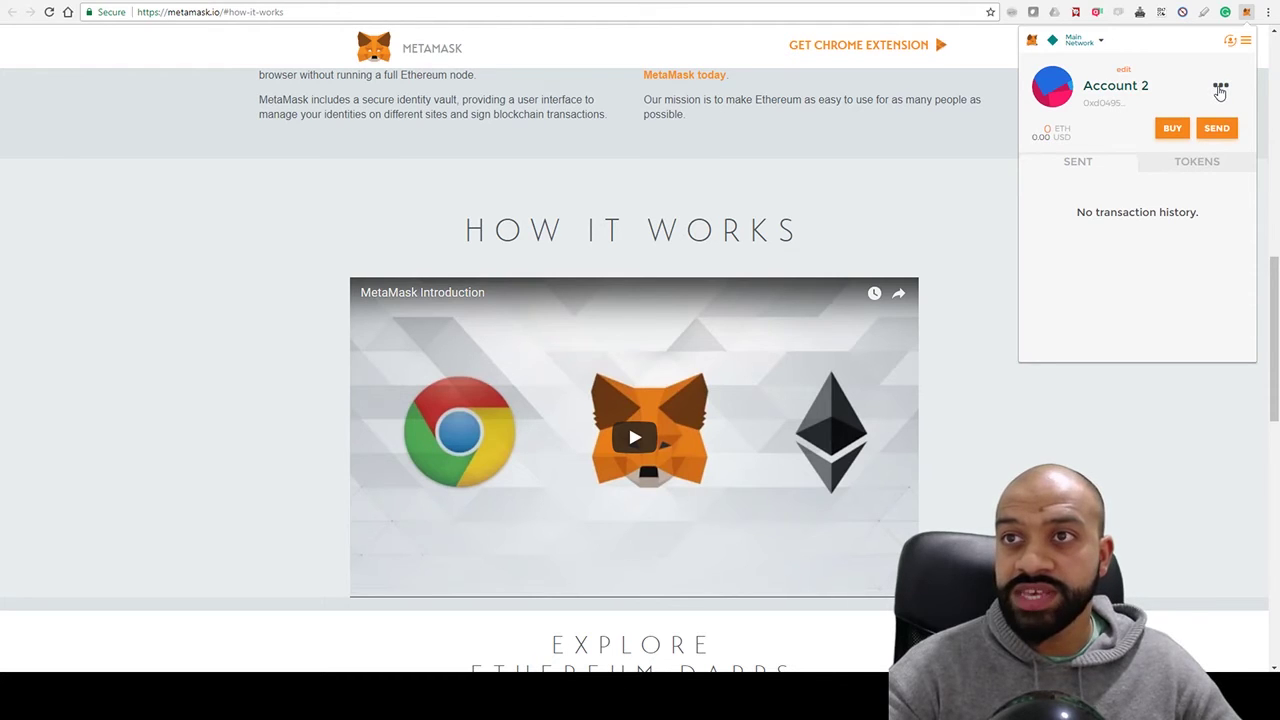
left_click(1220, 88)
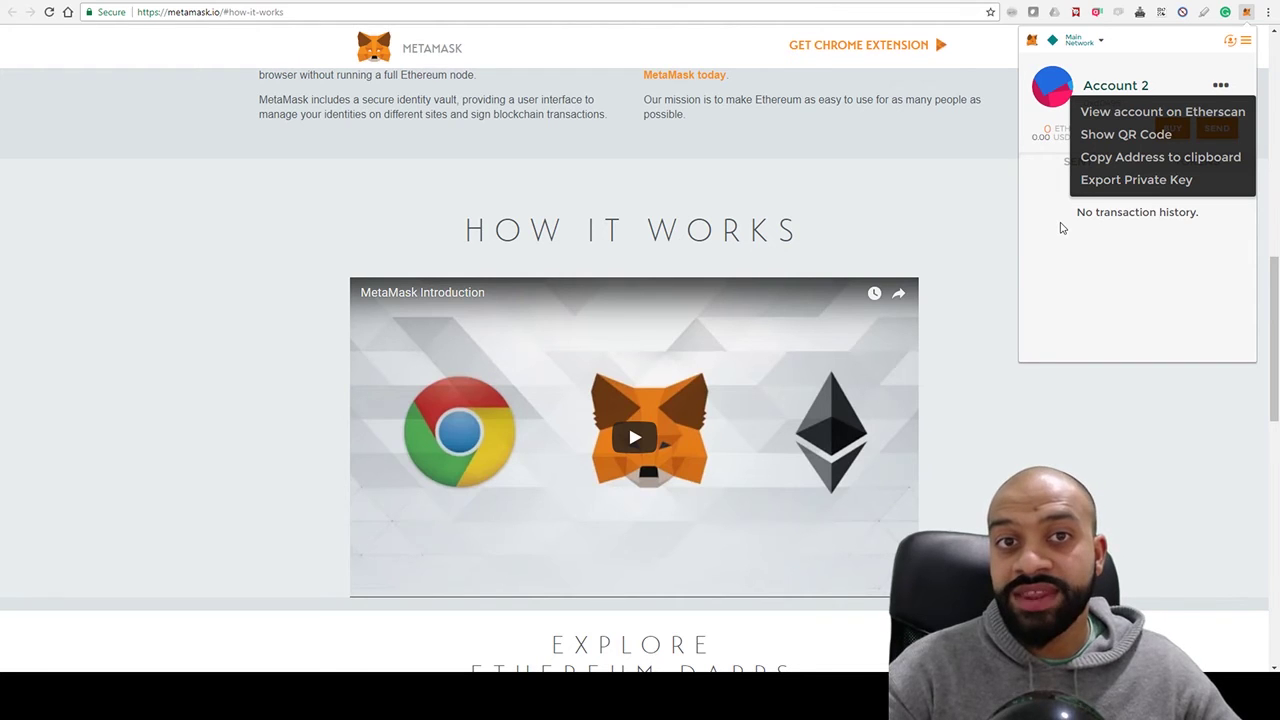
left_click(1062, 228)
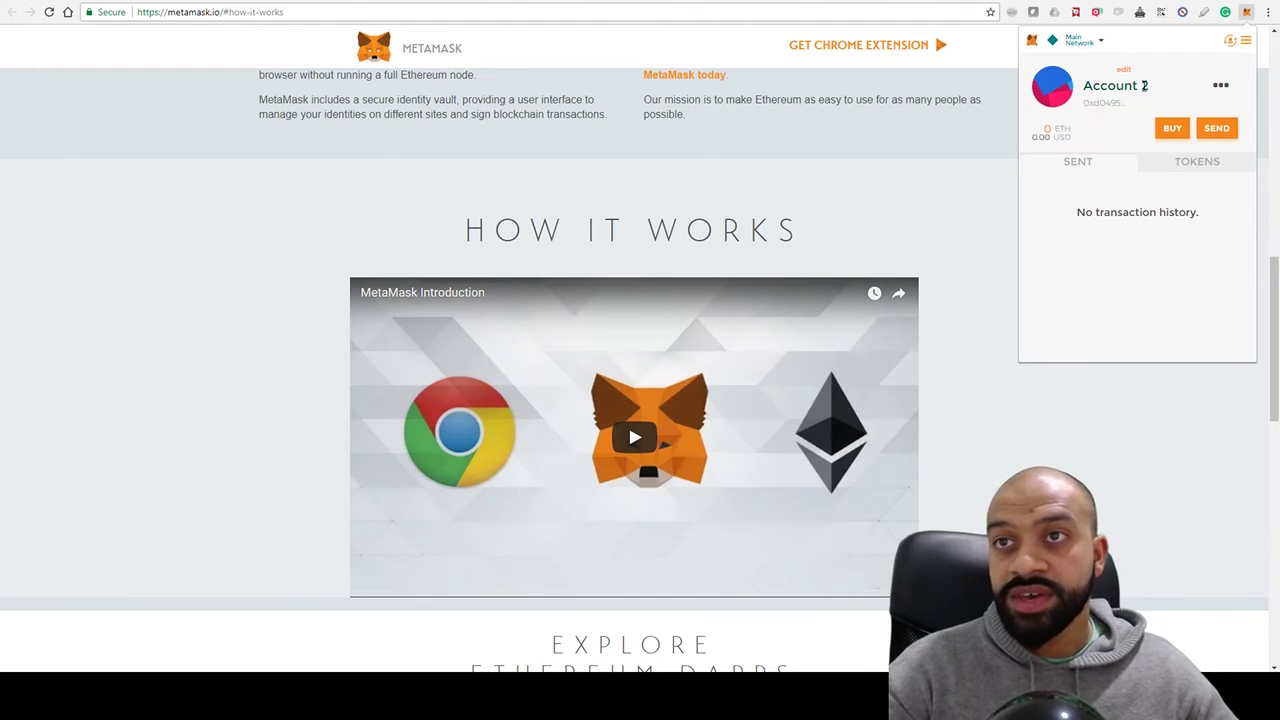
Switch to Account 1 and fill a Send form: recipient Account 2, amount 1 ETH
left_click(1229, 42)
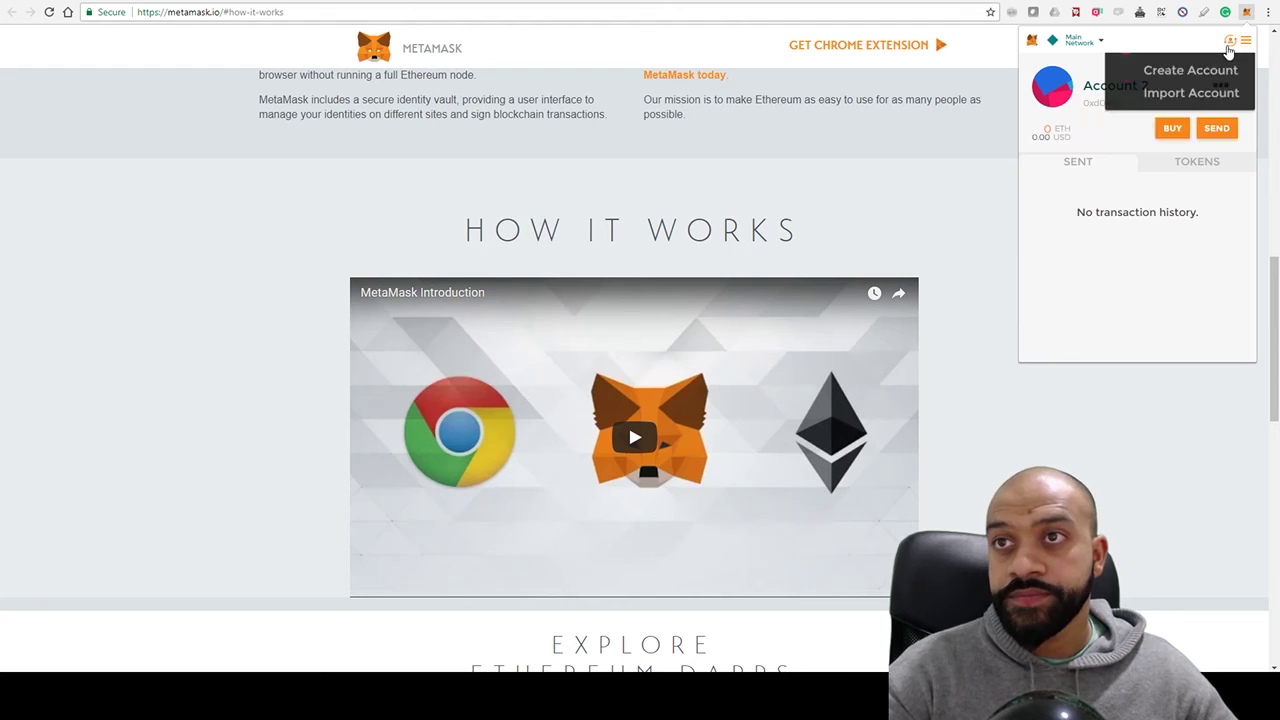
left_click(1170, 72)
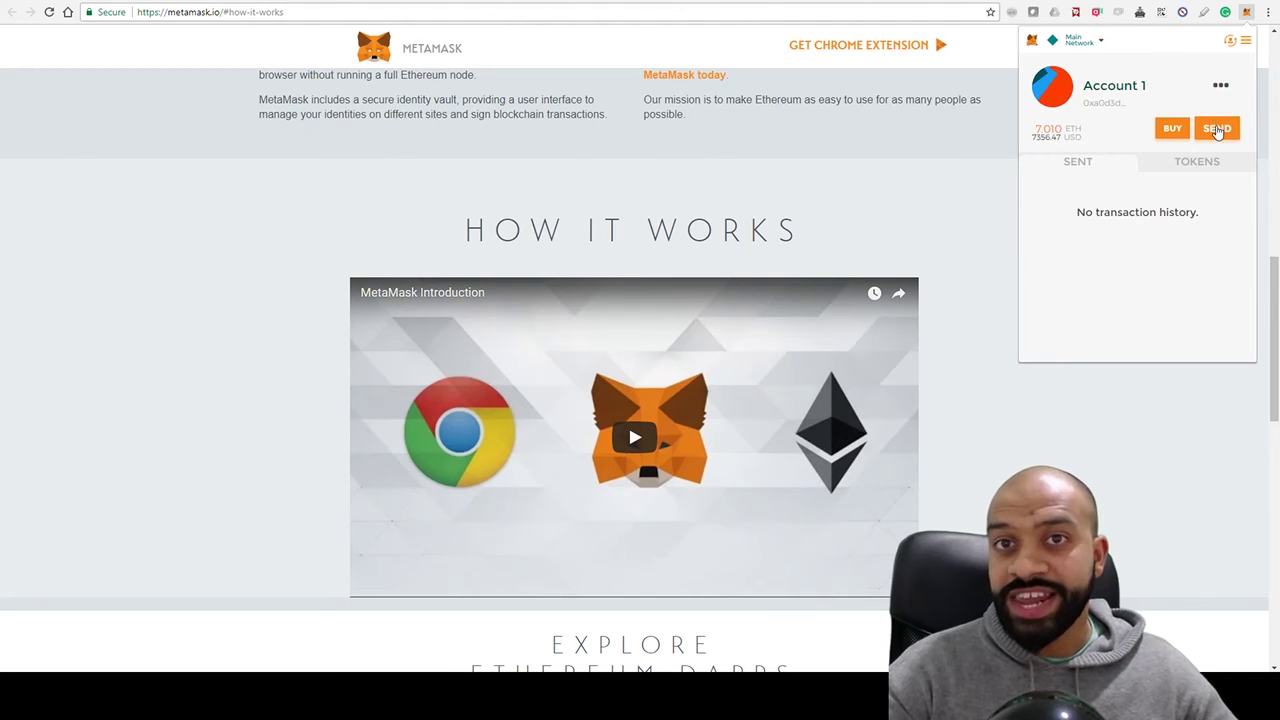
left_click(1218, 131)
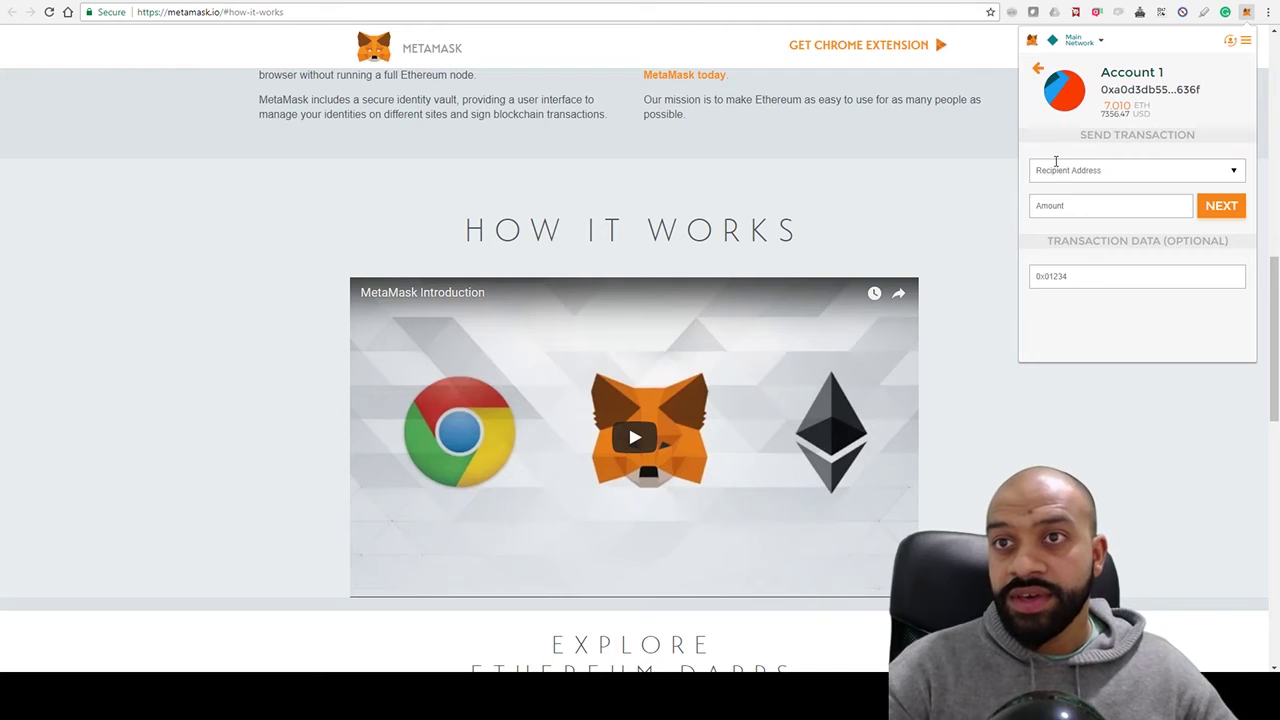
left_click(1236, 173)
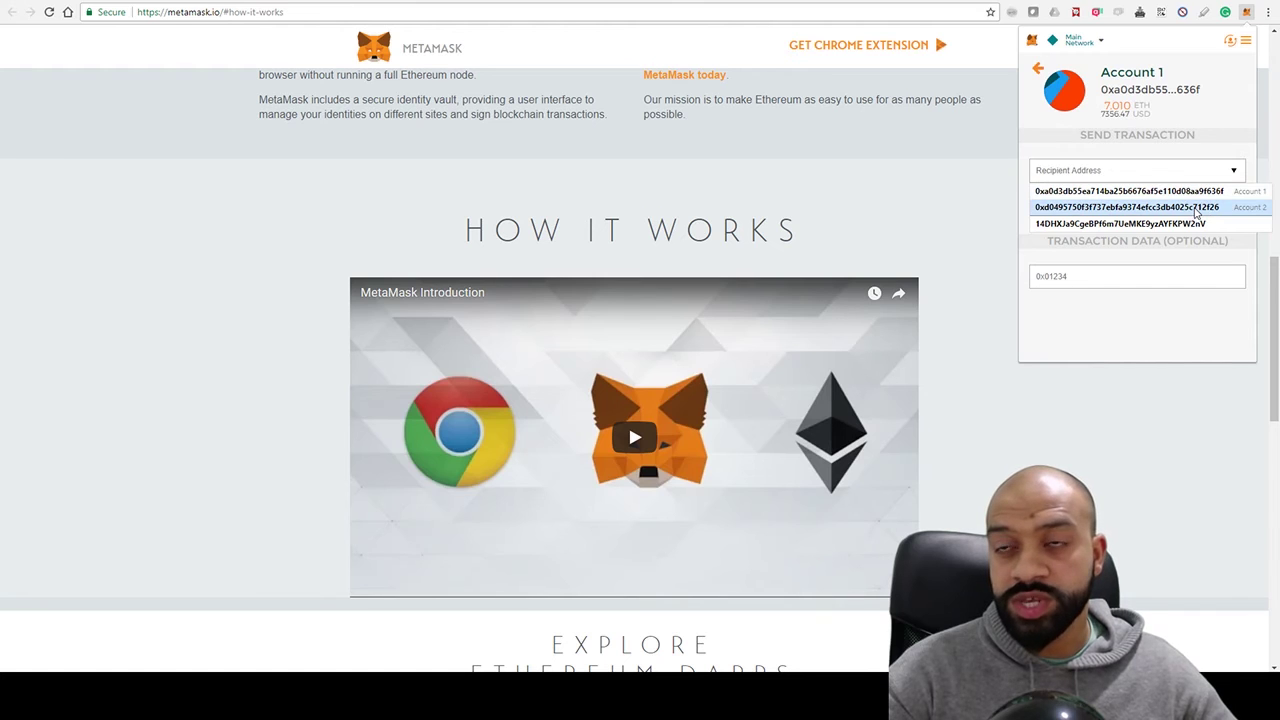
left_click(1196, 207)
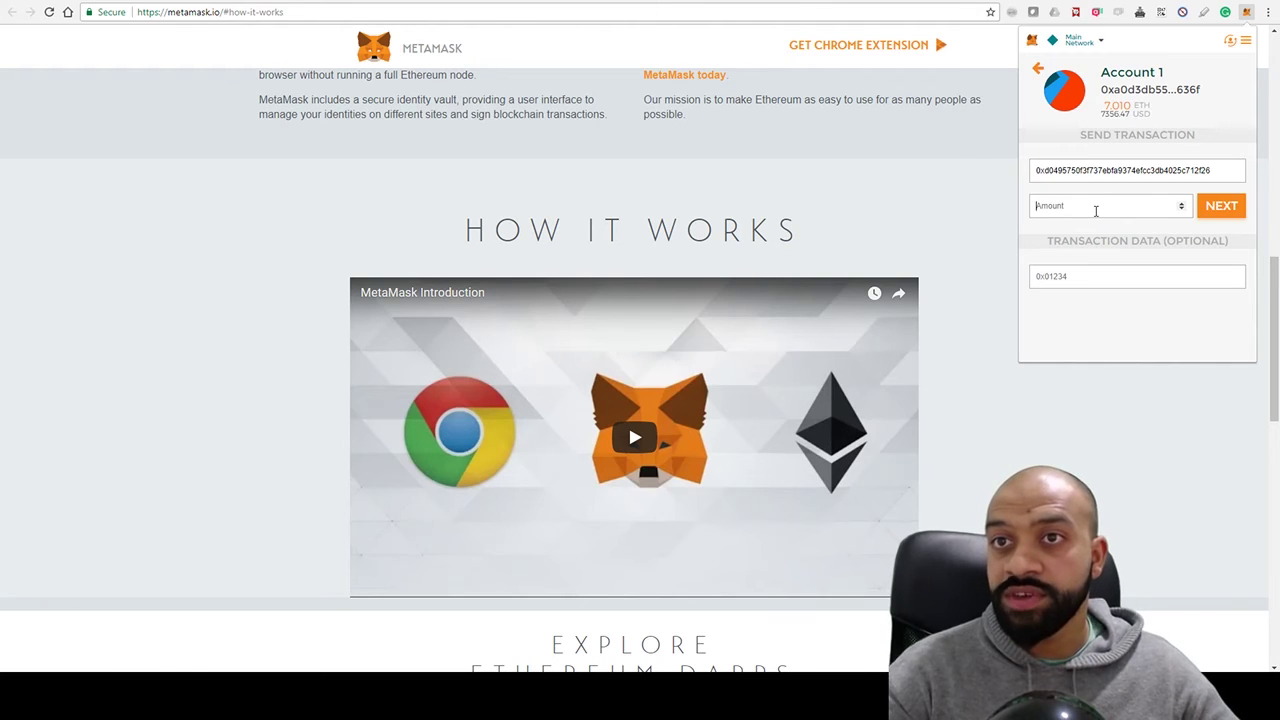
left_click(1096, 211)
type("1")
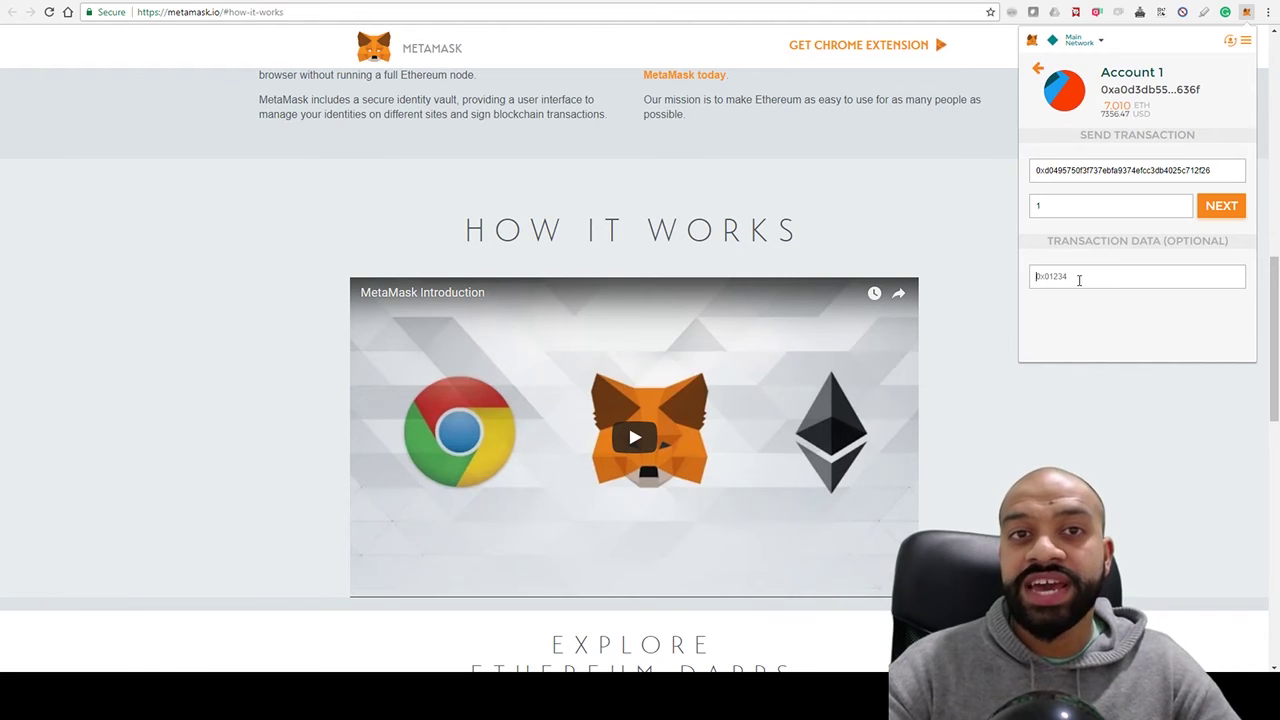
left_click(1079, 280)
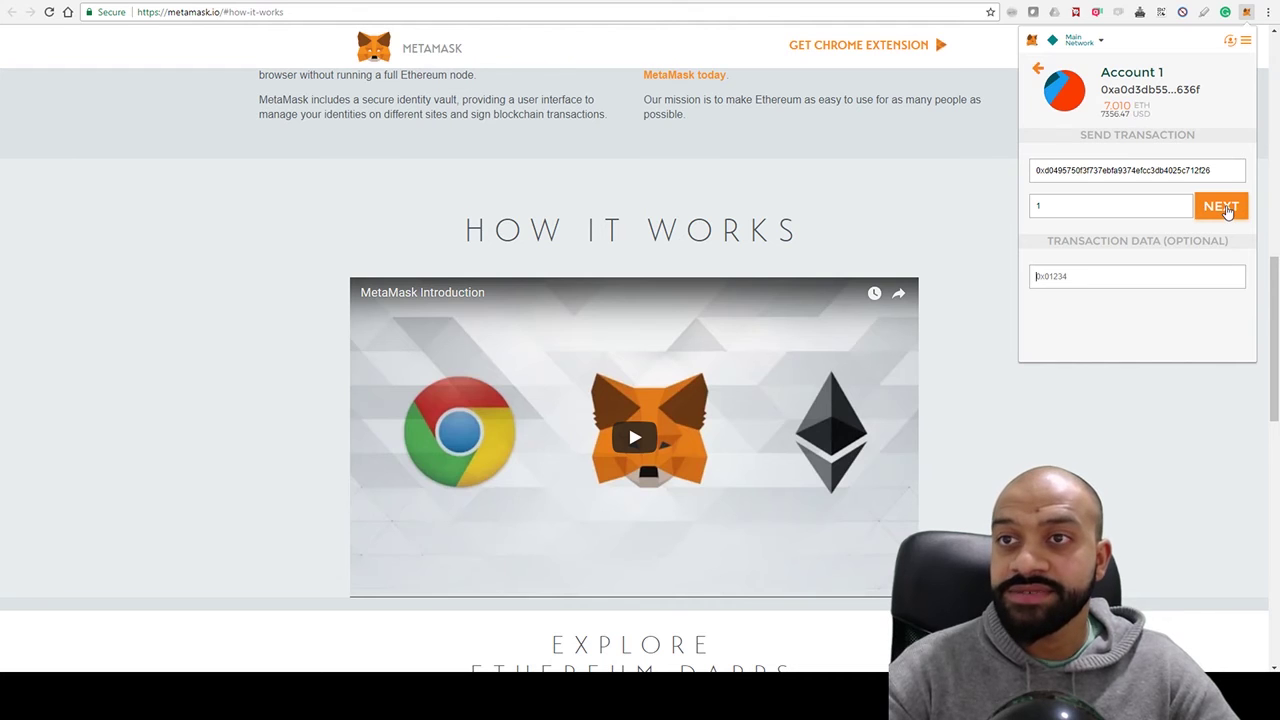
Advance to Confirm Transaction and reveal the exact 0.000021 ETH maximum transaction fee
left_click(1222, 207)
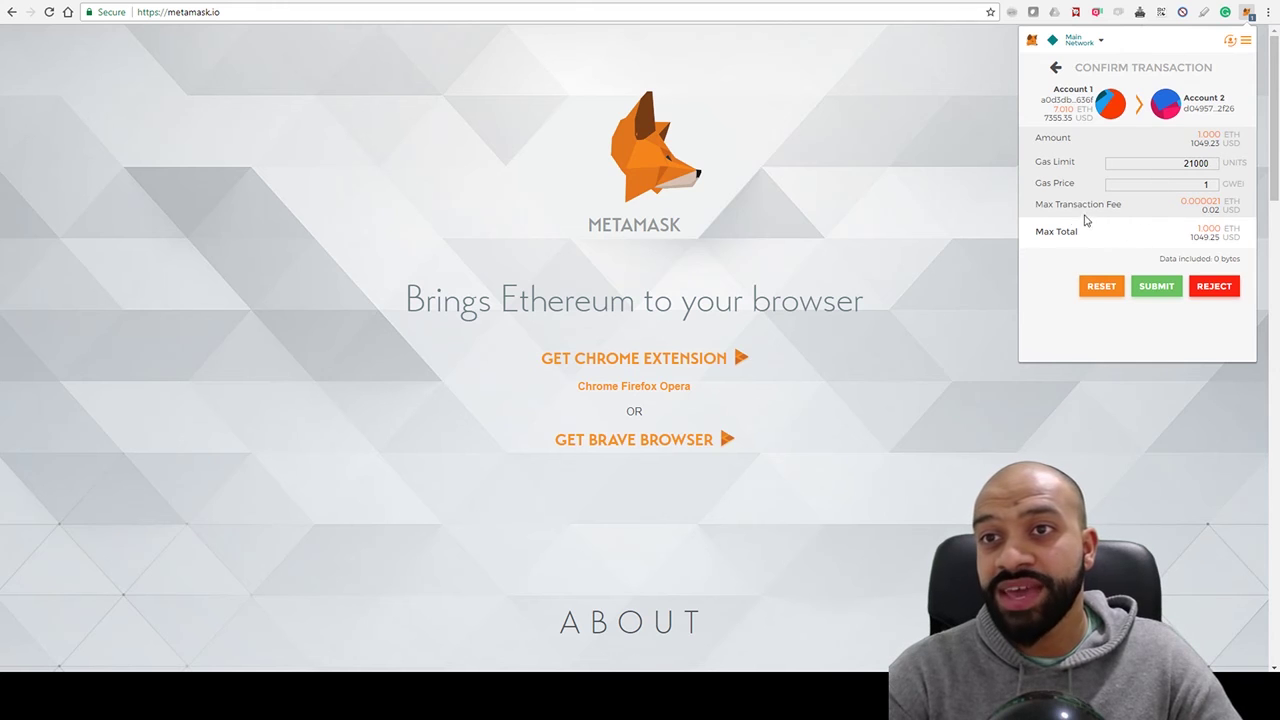
left_click_drag(1036, 206, 1121, 208)
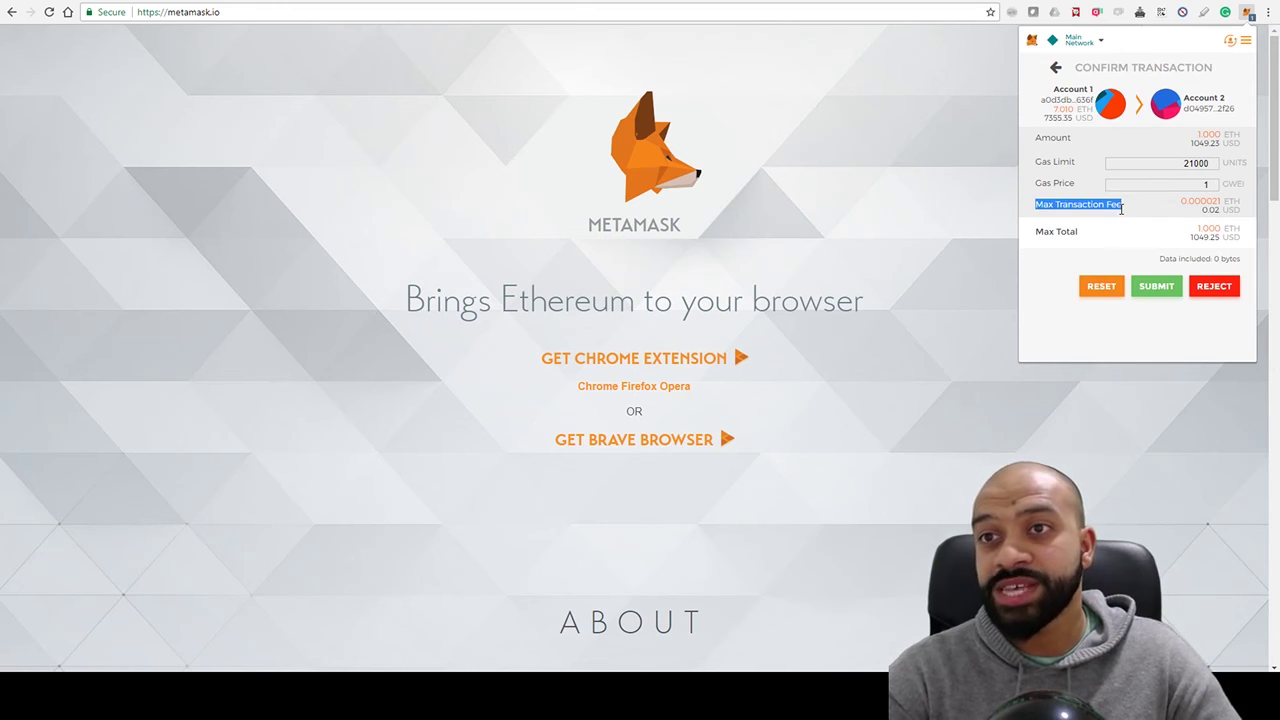
left_click(1218, 208)
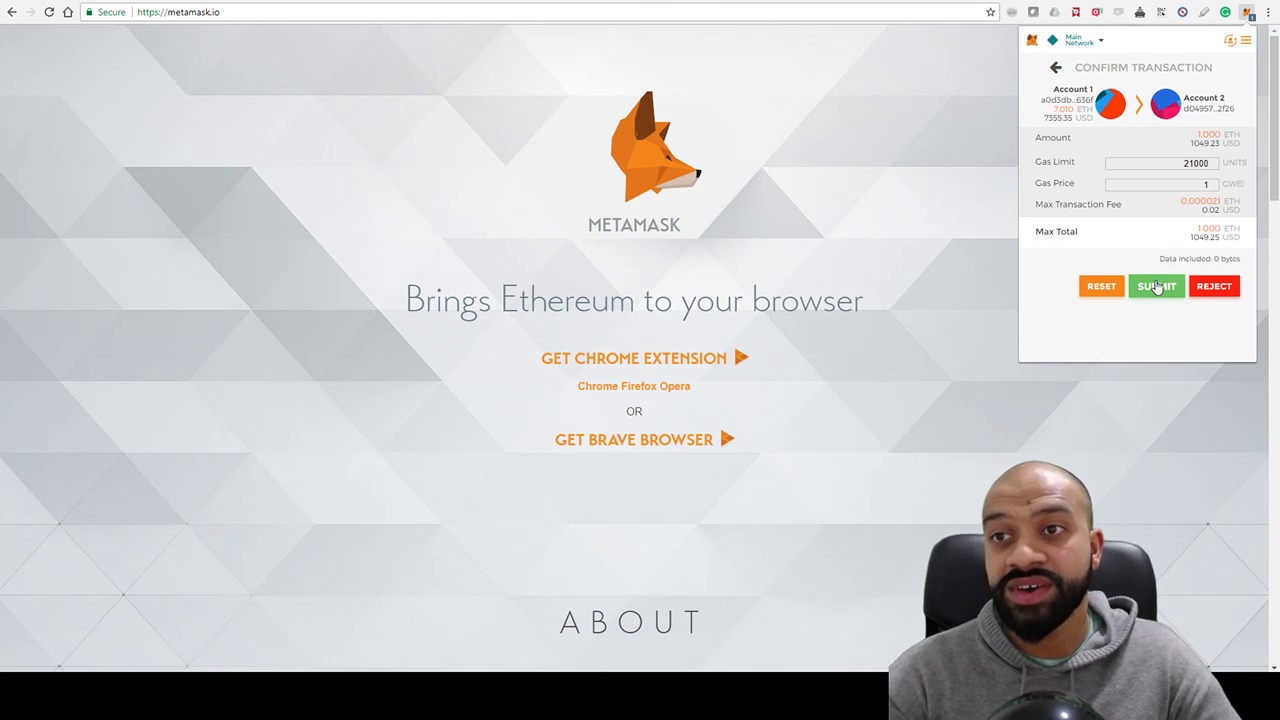
Reject the 1 ETH transfer so it shows as Rejected, balance staying 7.010 ETH
left_click(1214, 288)
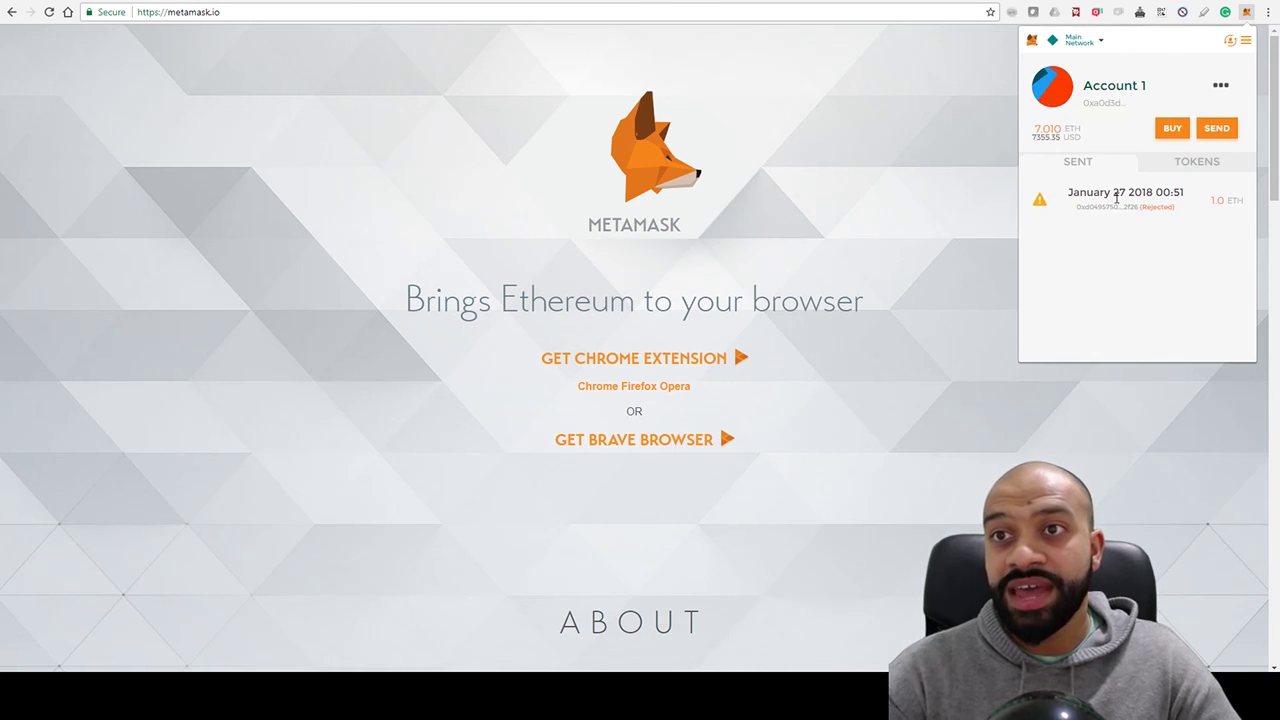